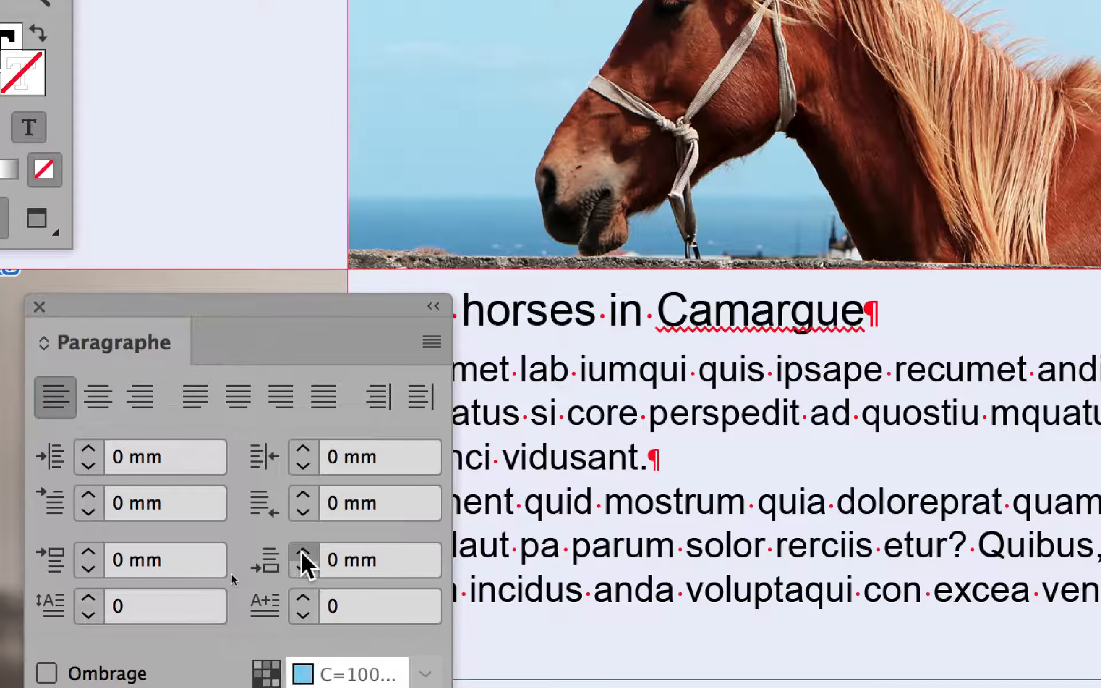
Set the space after to 1 mm for the first body paragraph and 2 mm for the heading "The horses in Camargue"
{"action": "left_click", "coordinate": [302, 551]}
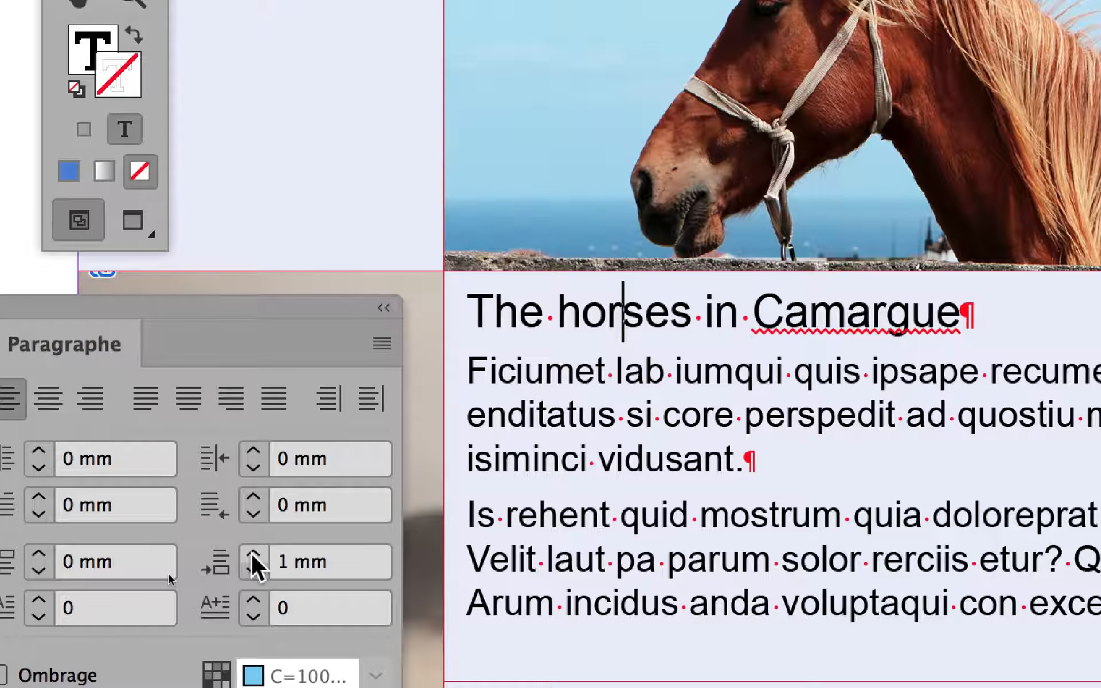
{"action": "left_click", "coordinate": [204, 548]}
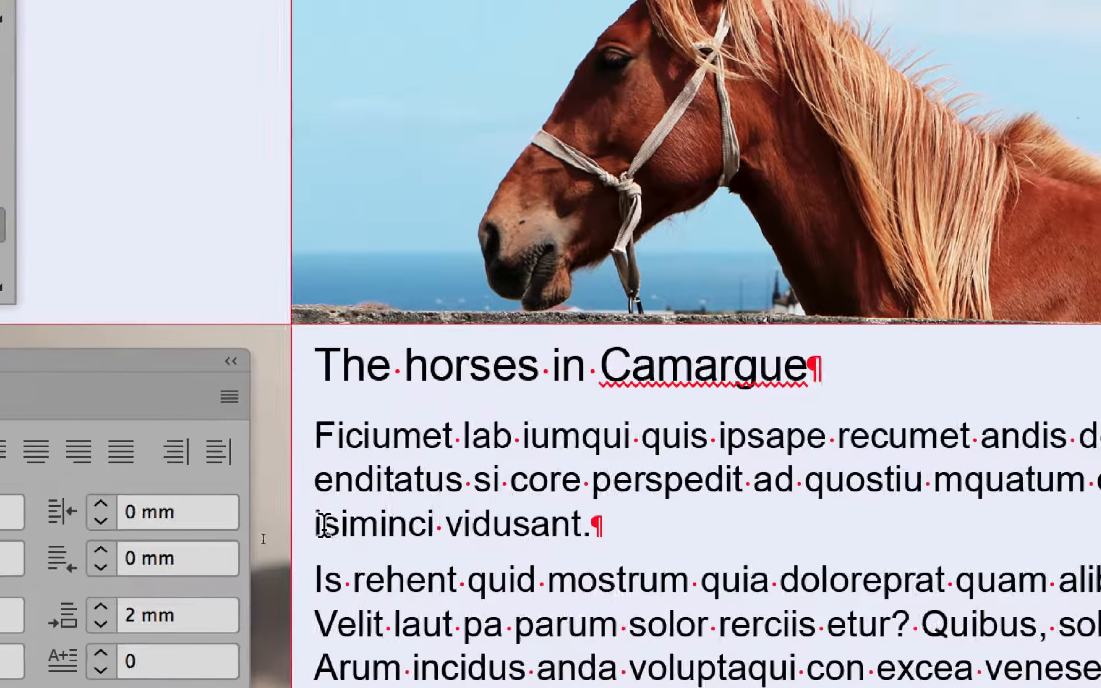
{"action": "left_click", "coordinate": [98, 624]}
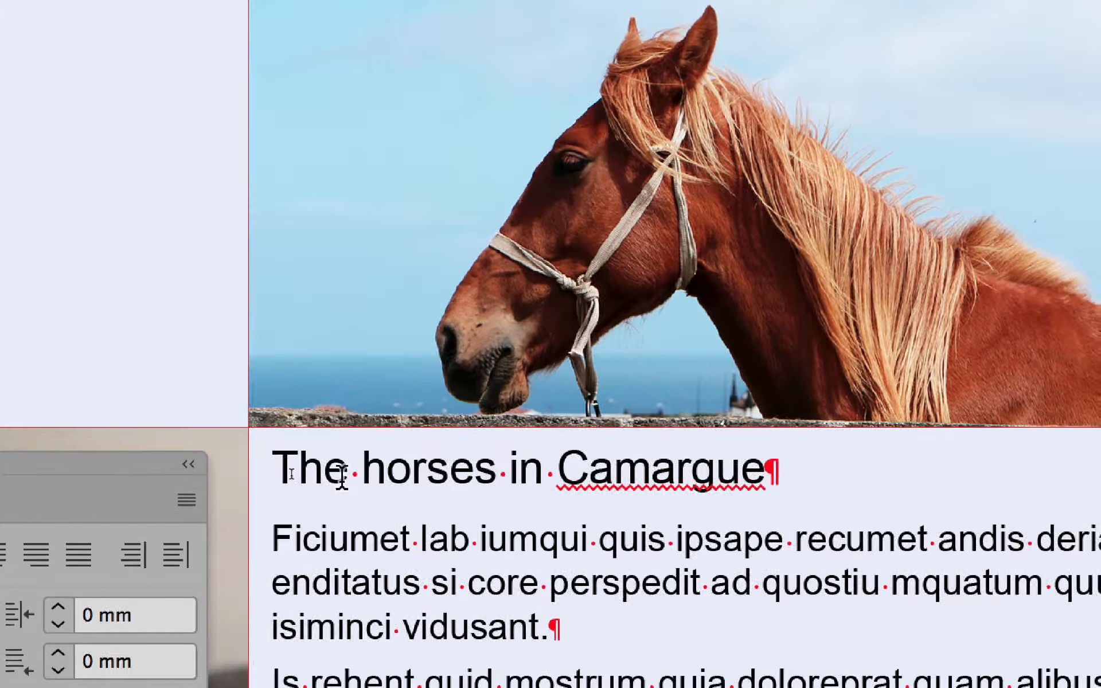
{"action": "left_click", "coordinate": [390, 364]}
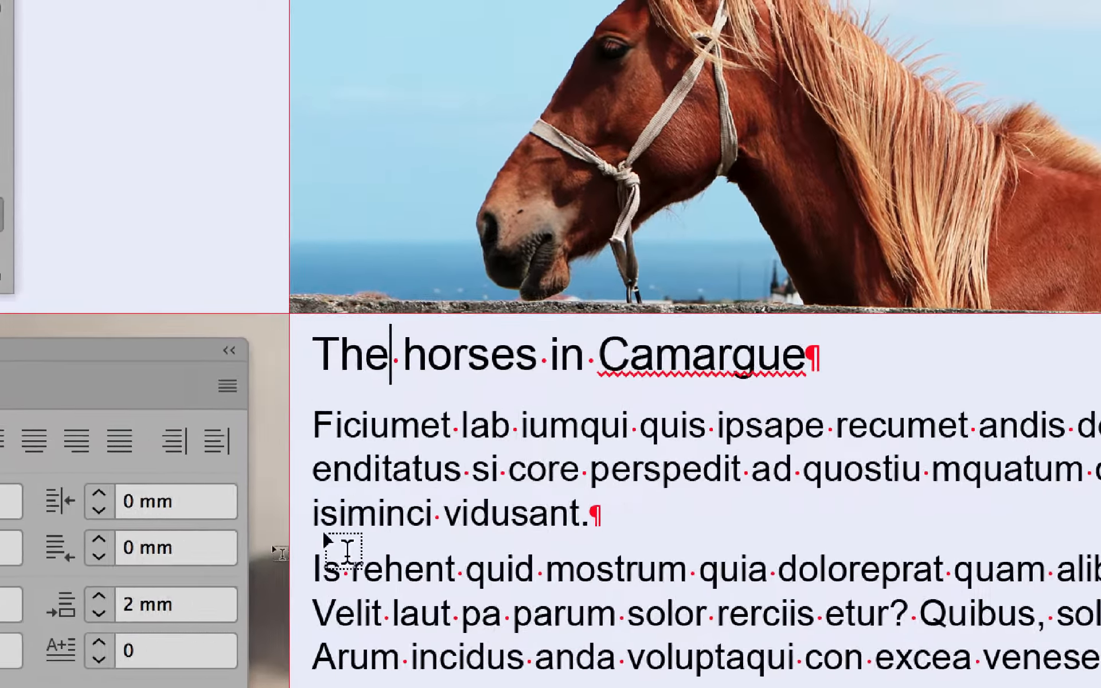
{"action": "left_click", "coordinate": [450, 459]}
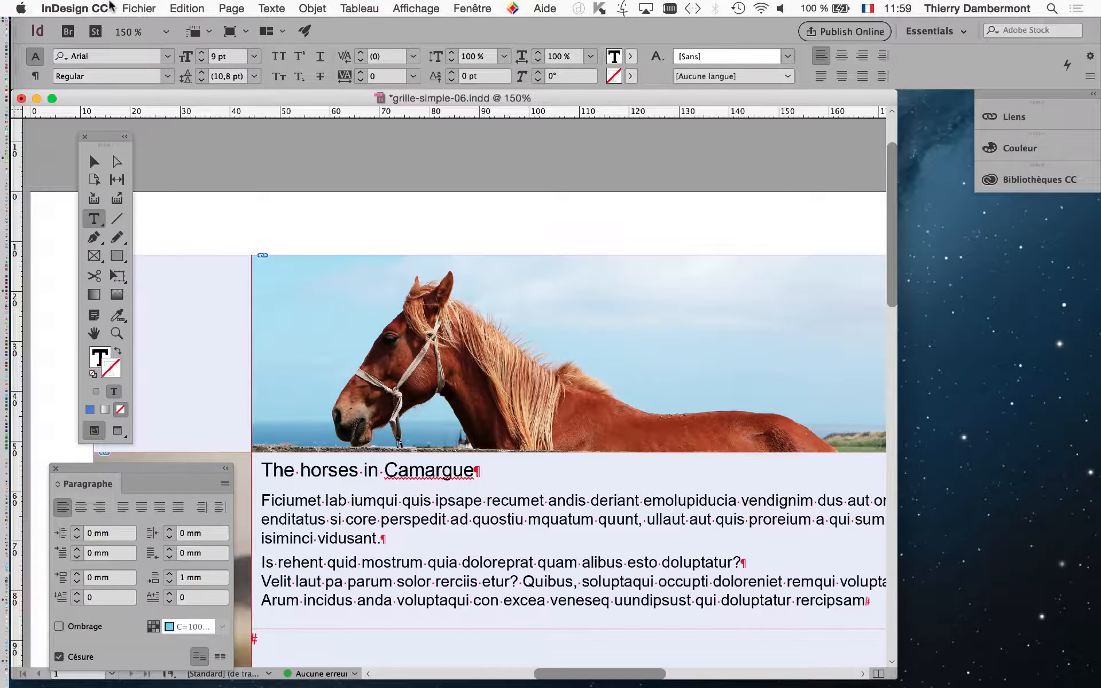
Save the document under the new name grille-simple-07.indd in the ID initiation JOUR 4 folder
{"action": "left_click", "coordinate": [138, 8]}
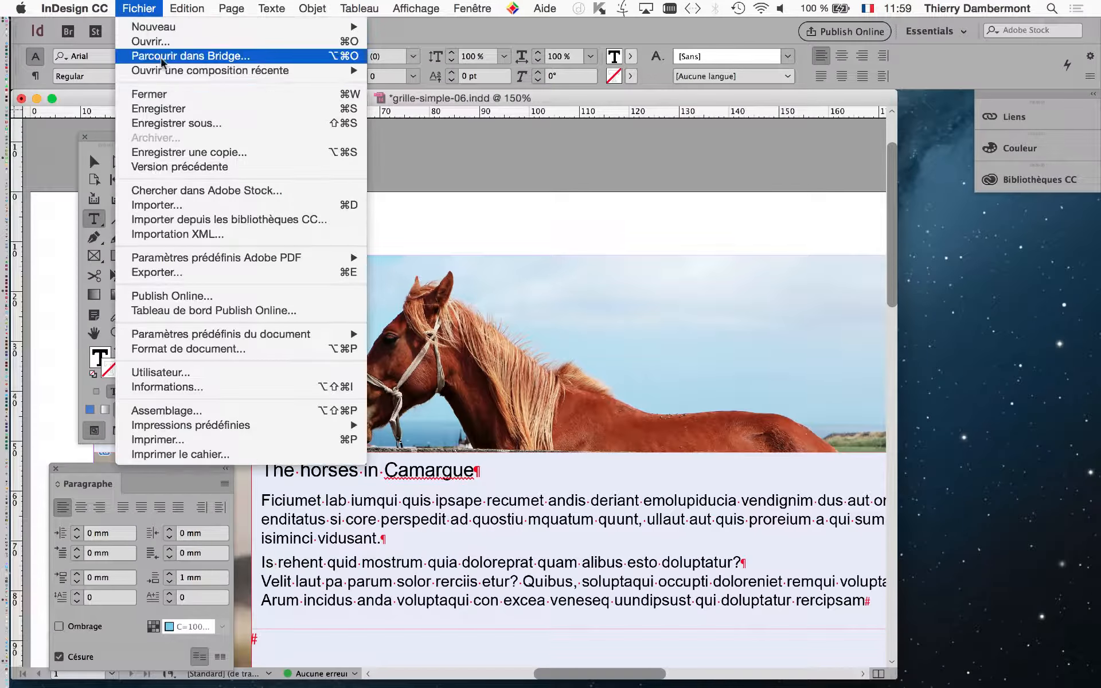
{"action": "left_click", "coordinate": [172, 122]}
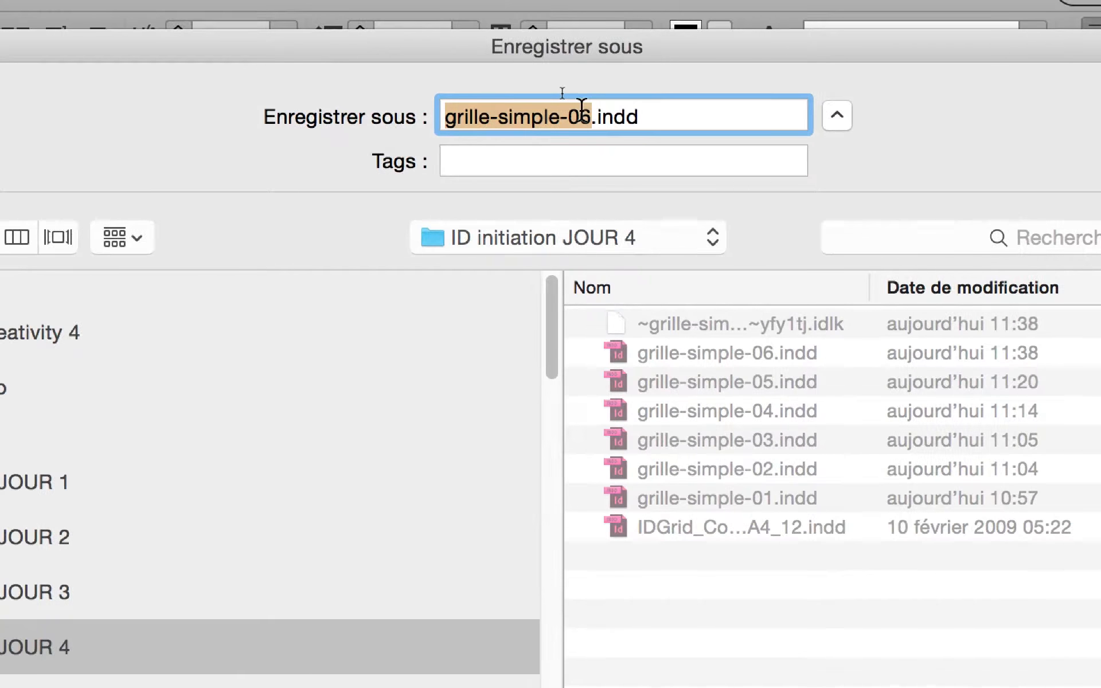
{"action": "left_click", "coordinate": [581, 106]}
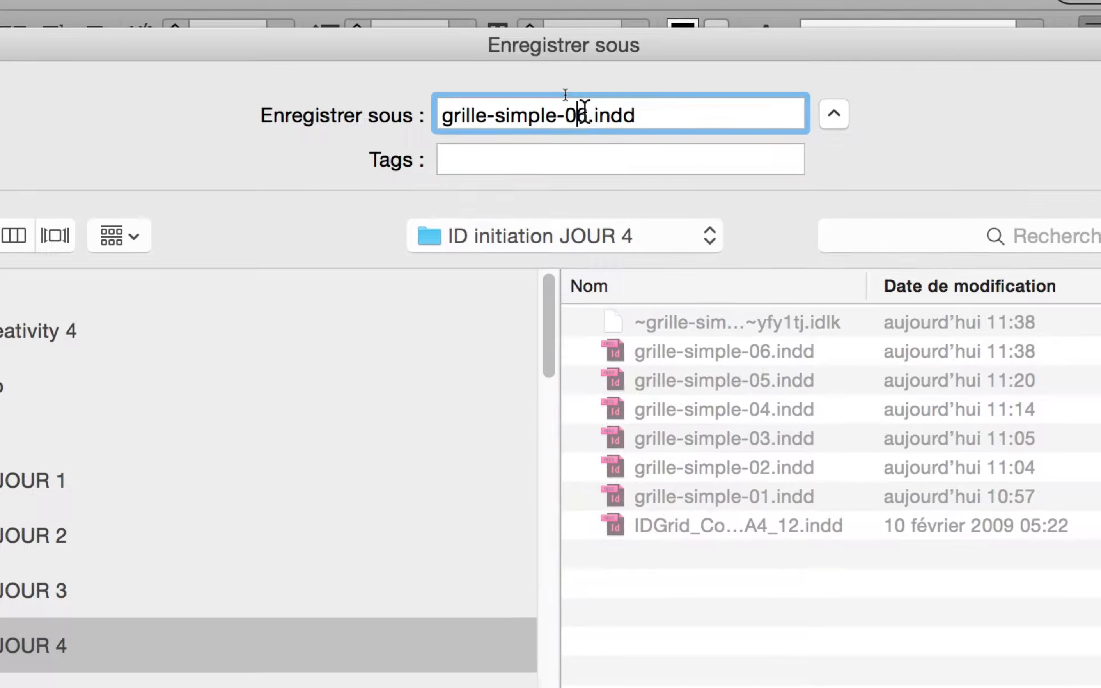
{"action": "key", "text": "shift+Right"}
{"action": "type", "text": "7"}
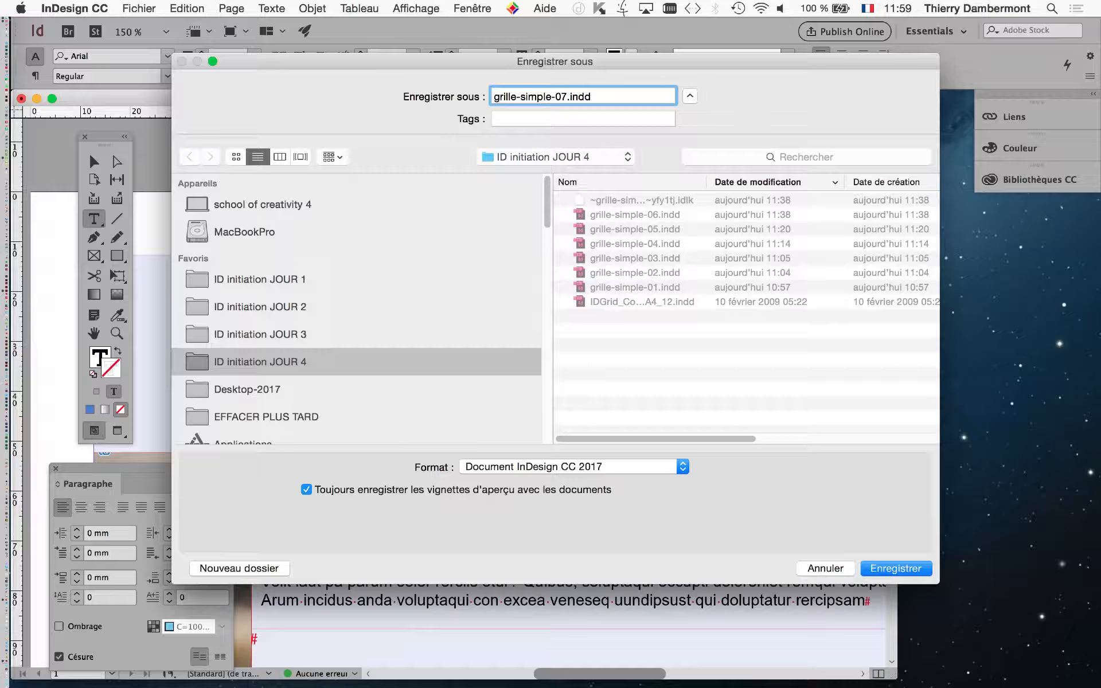
{"action": "key", "text": "Return"}
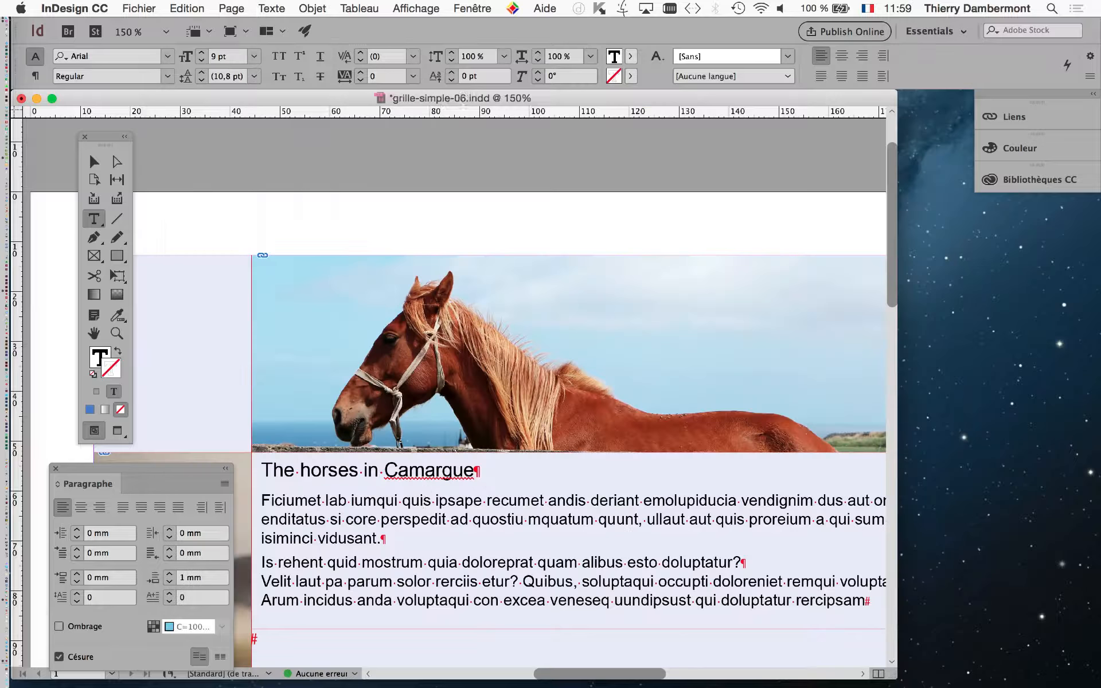
Place the text cursor in the heading "The horses in Camargue" and display the paragraph styles list over the horse photo
{"action": "key", "text": "super+minus"}
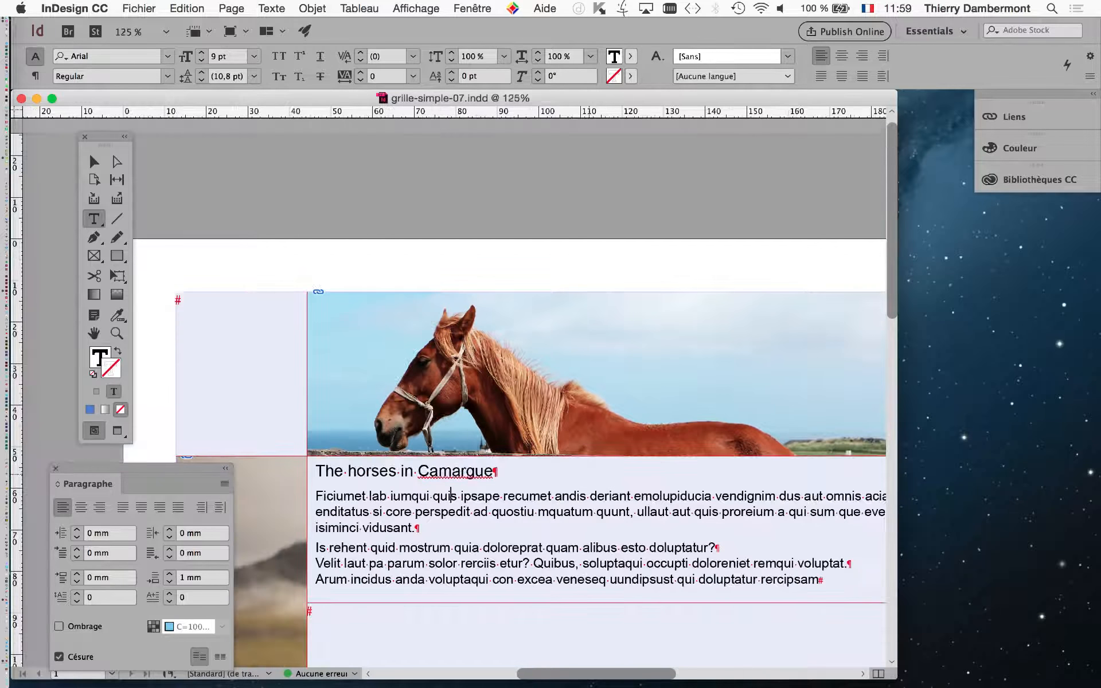
{"action": "scroll", "coordinate": [88, 151], "scroll_direction": "down", "scroll_amount": 3}
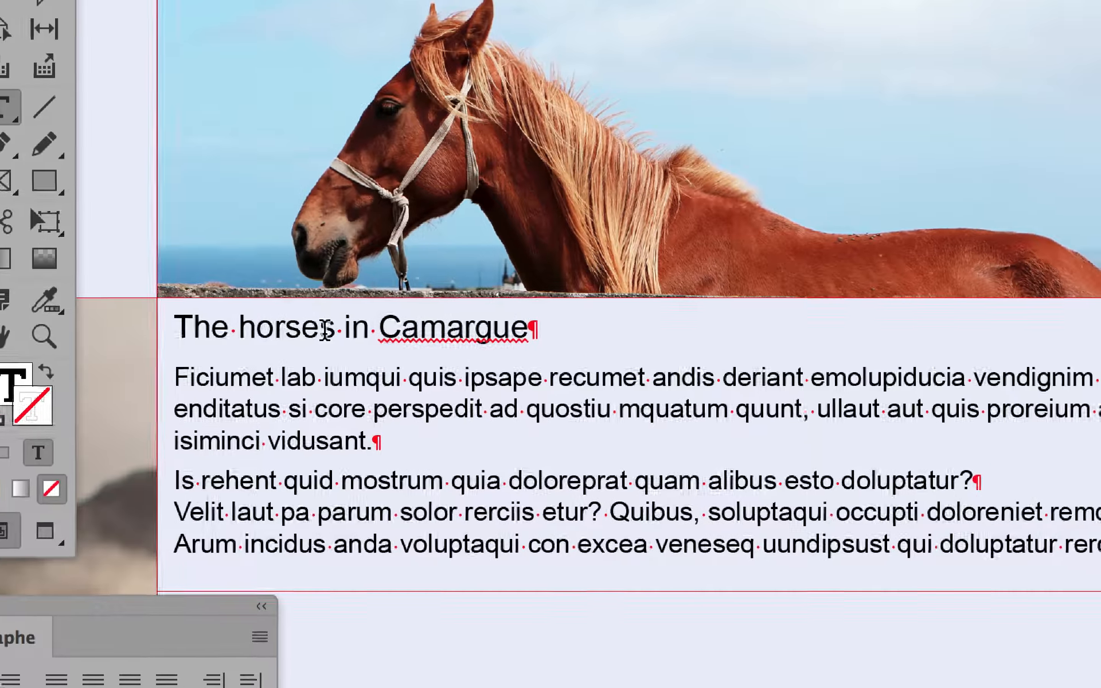
{"action": "left_click", "coordinate": [321, 329]}
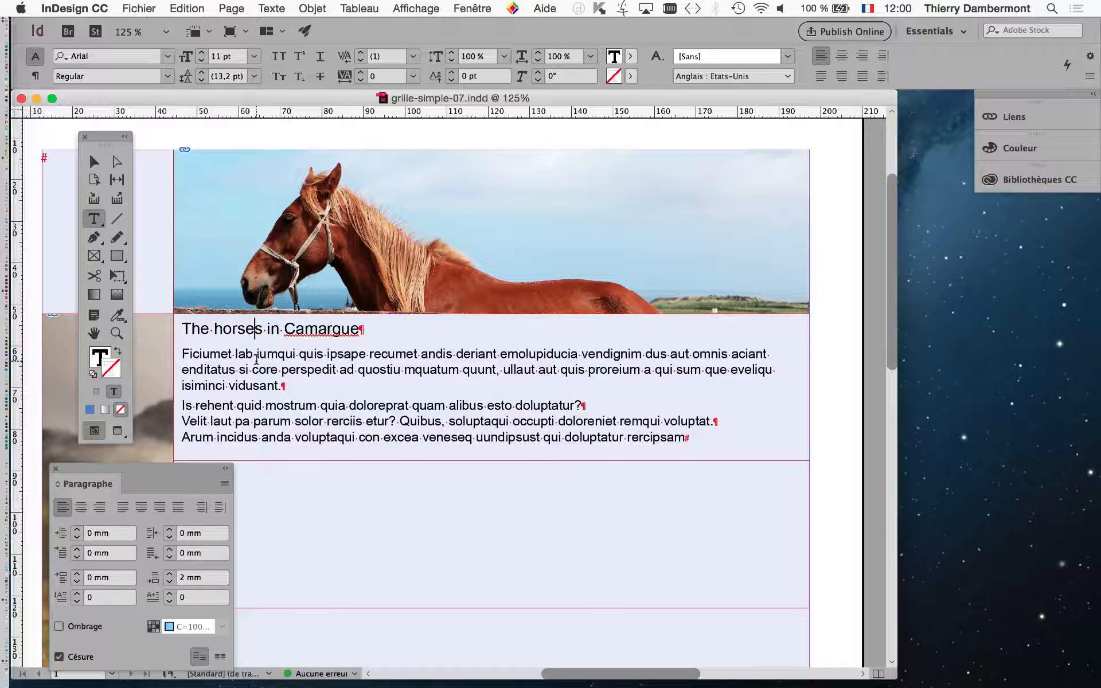
{"action": "left_click", "coordinate": [273, 8]}
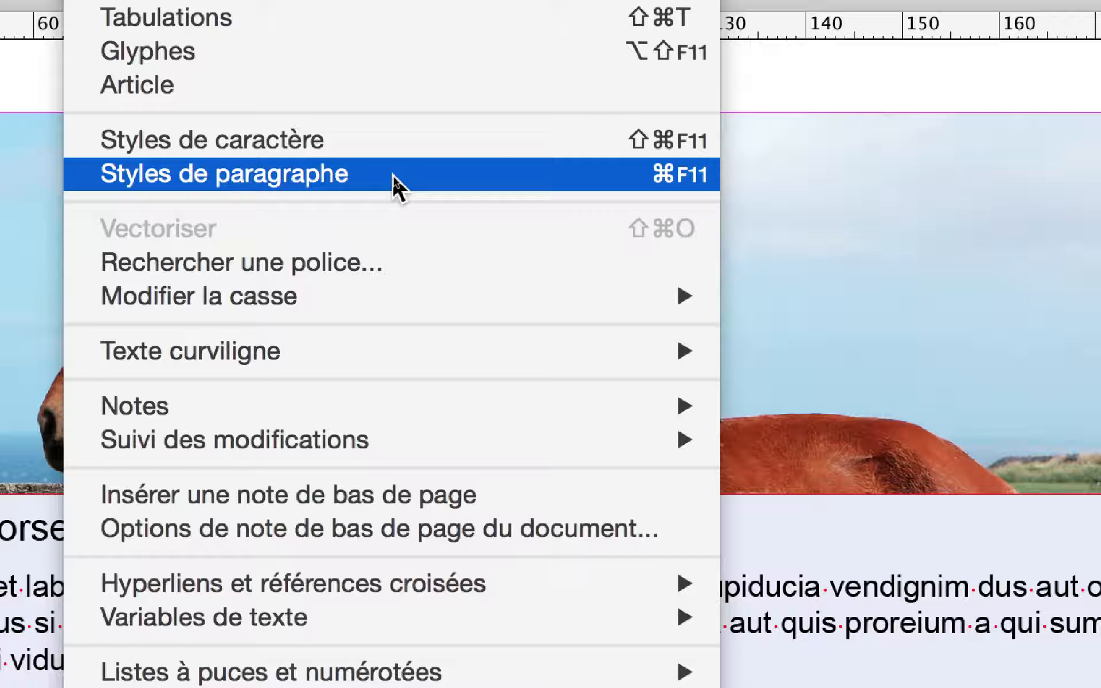
{"action": "left_click", "coordinate": [375, 178]}
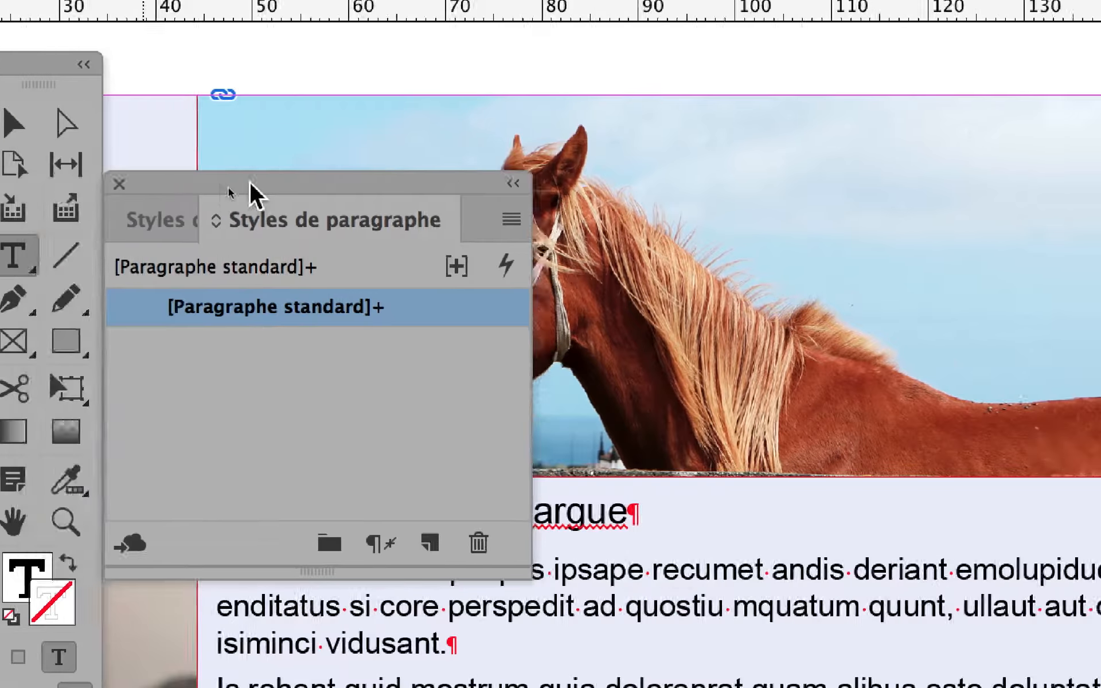
{"action": "left_click_drag", "start_coordinate": [249, 181], "coordinate": [840, 182]}
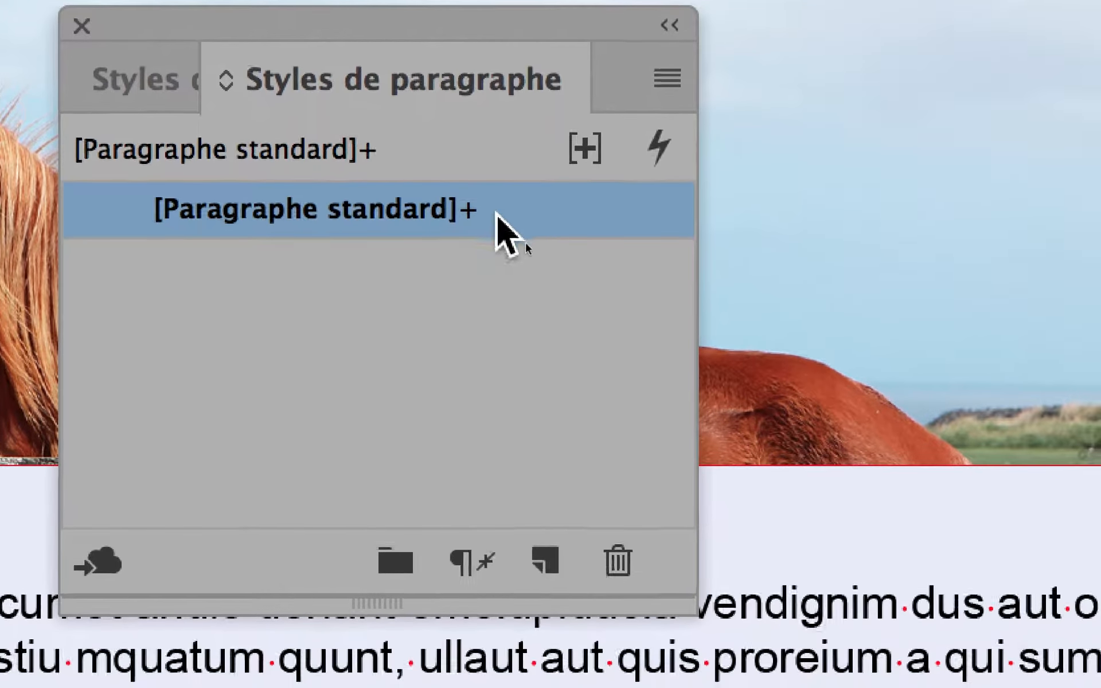
Create a paragraph style named "titre" from the heading's formatting and apply it to the heading
{"action": "mouse_move", "coordinate": [489, 215]}
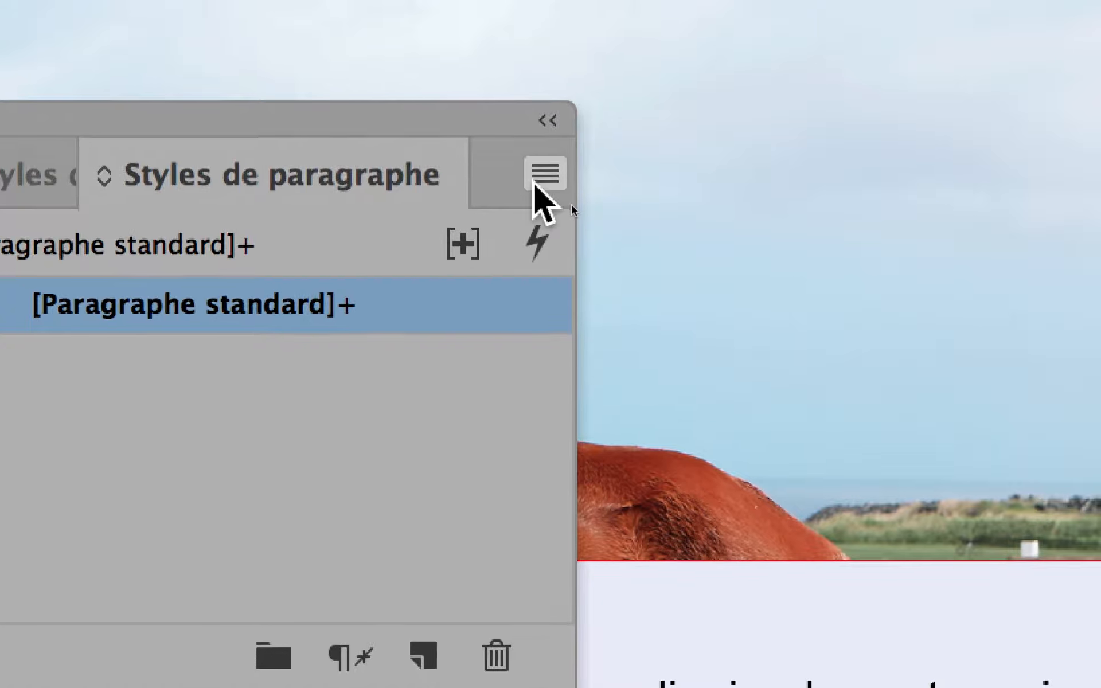
{"action": "left_click", "coordinate": [536, 183]}
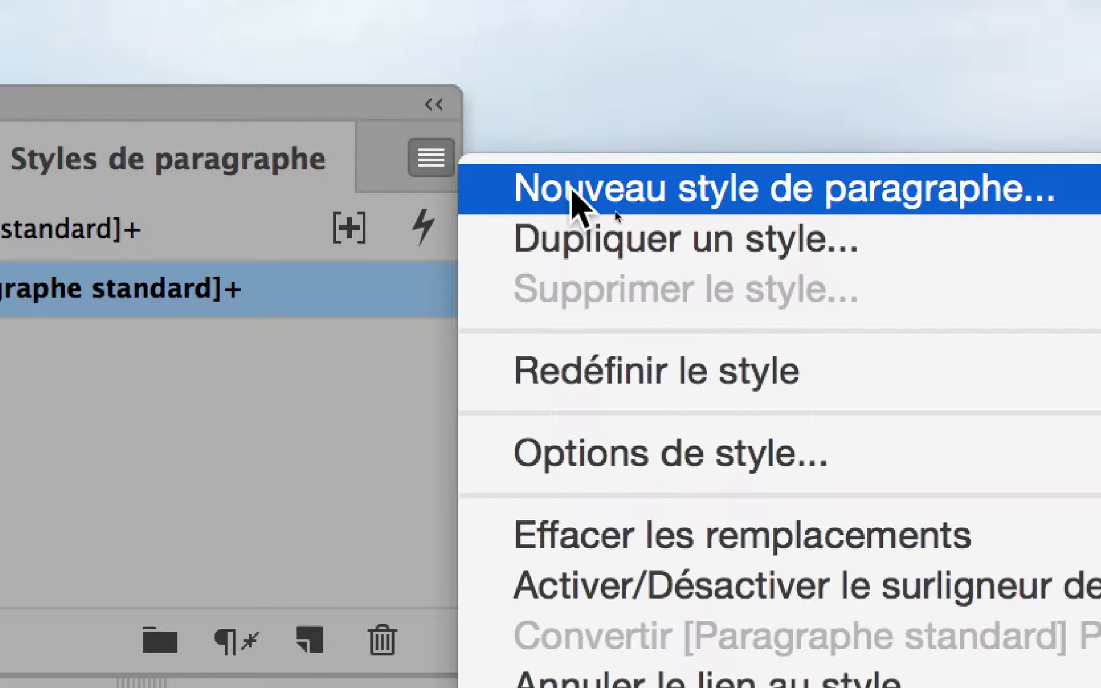
{"action": "left_click", "coordinate": [573, 192]}
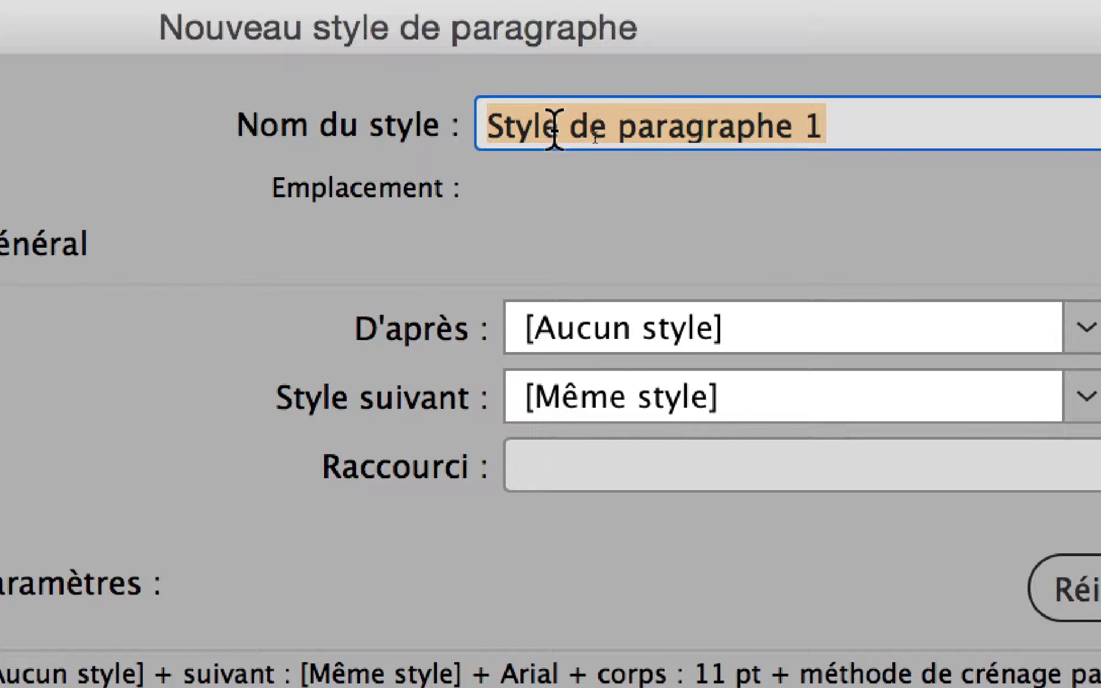
{"action": "type", "text": "titre"}
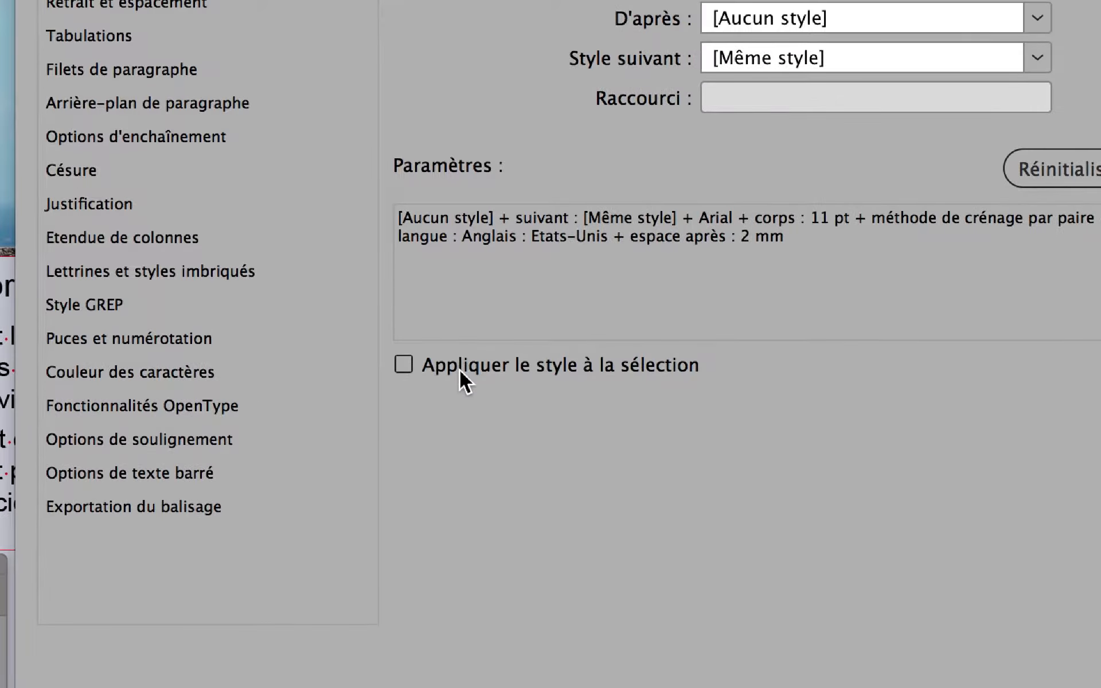
{"action": "left_click", "coordinate": [462, 369]}
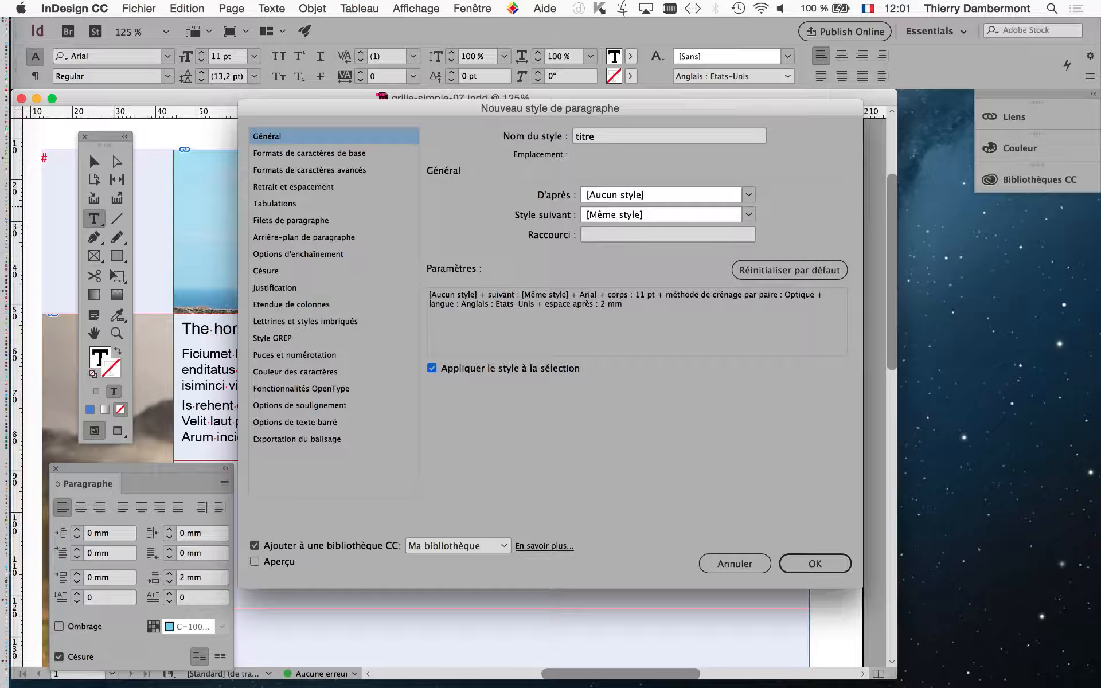
{"action": "key", "text": "Return"}
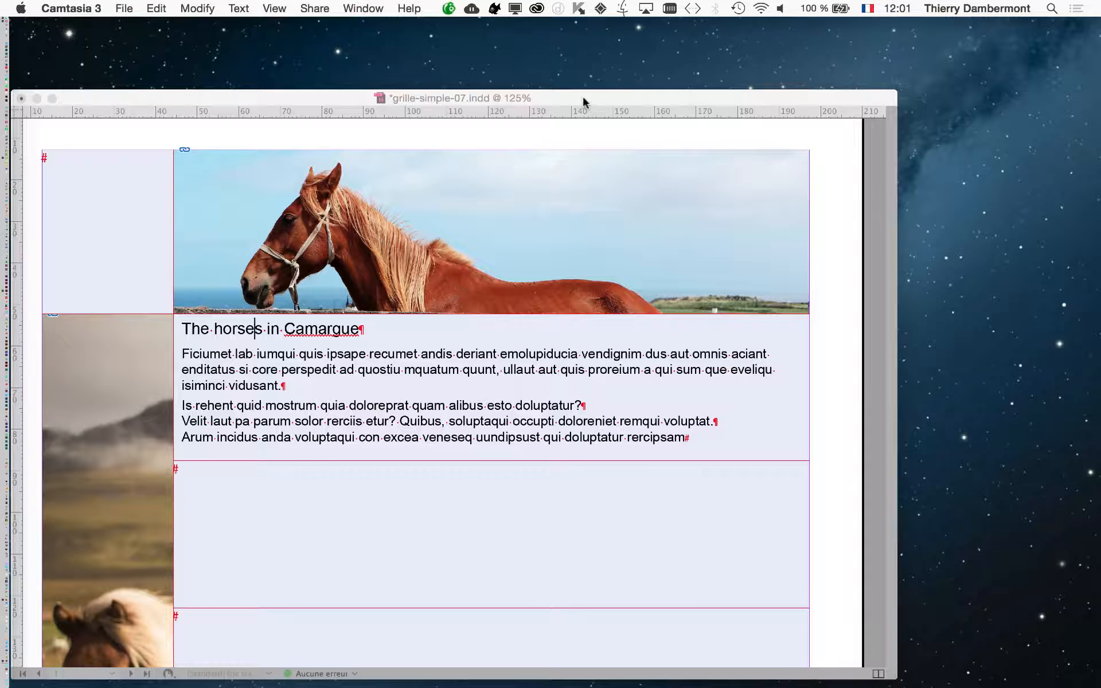
Enlarge the Paragraph Styles panel and move it to the page's outer edge, clear of most of the body text
{"action": "left_click", "coordinate": [583, 103]}
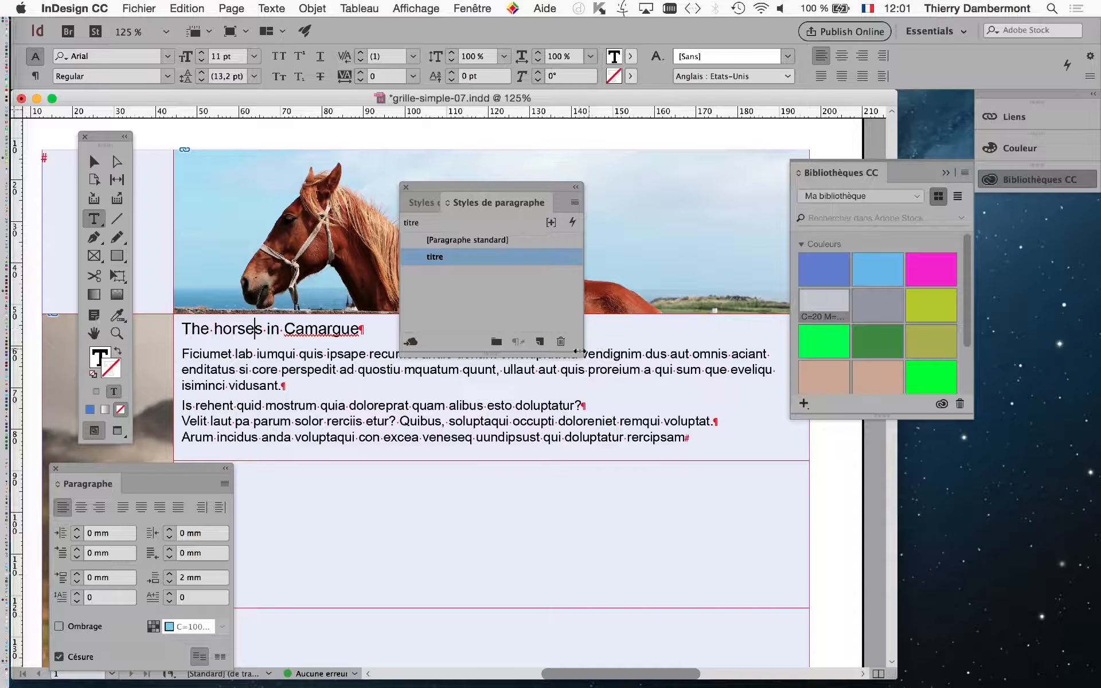
{"action": "left_click_drag", "start_coordinate": [577, 353], "coordinate": [607, 575]}
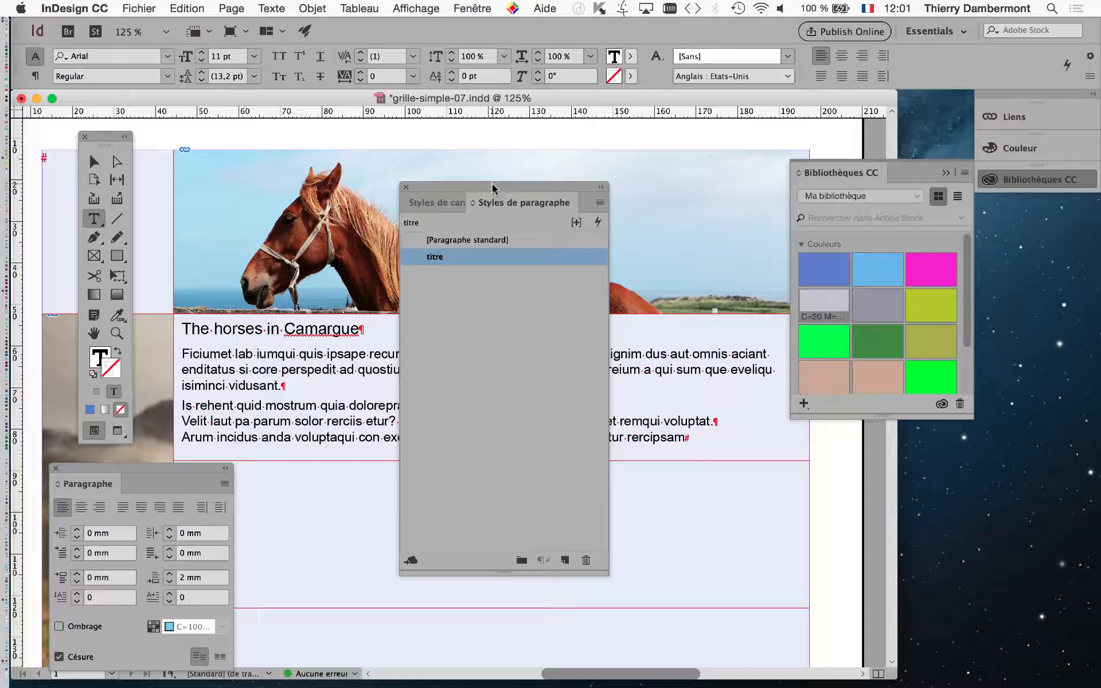
{"action": "left_click_drag", "start_coordinate": [497, 187], "coordinate": [683, 145]}
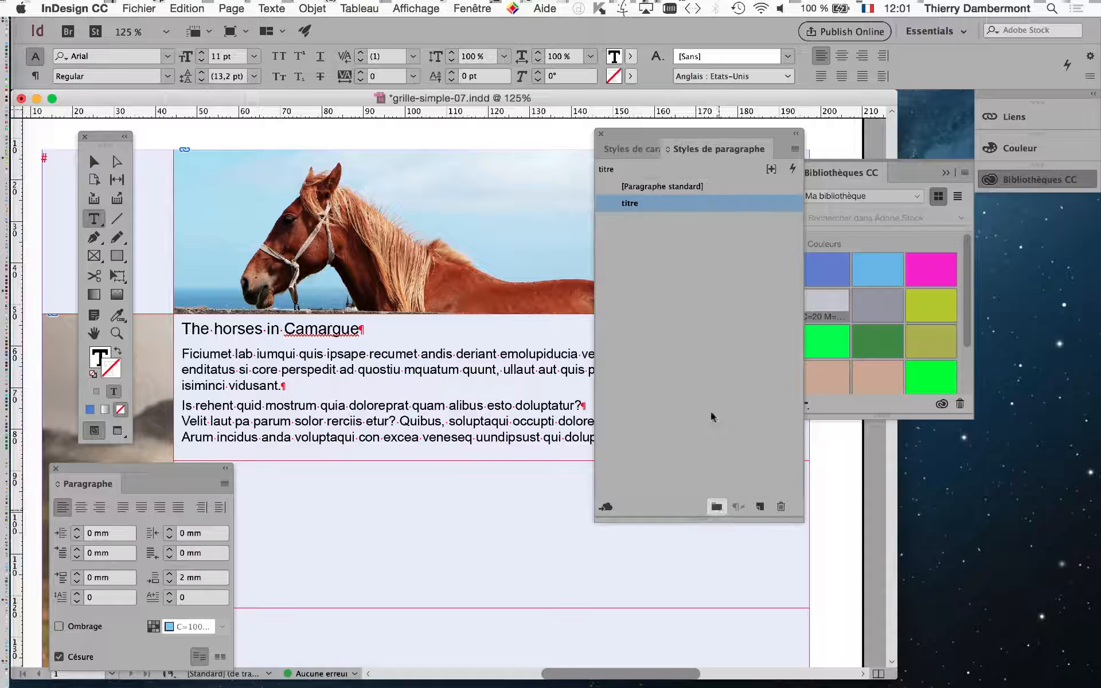
{"action": "left_click", "coordinate": [661, 236]}
{"action": "left_click_drag", "start_coordinate": [643, 138], "coordinate": [603, 150]}
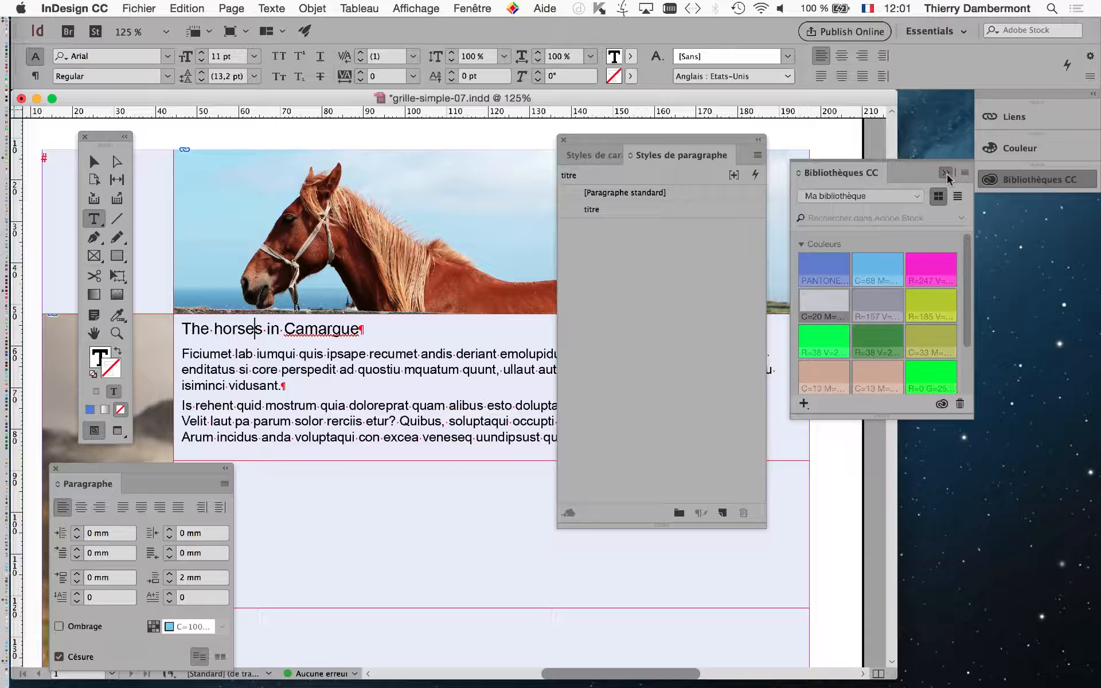
{"action": "left_click_drag", "start_coordinate": [595, 148], "coordinate": [889, 134]}
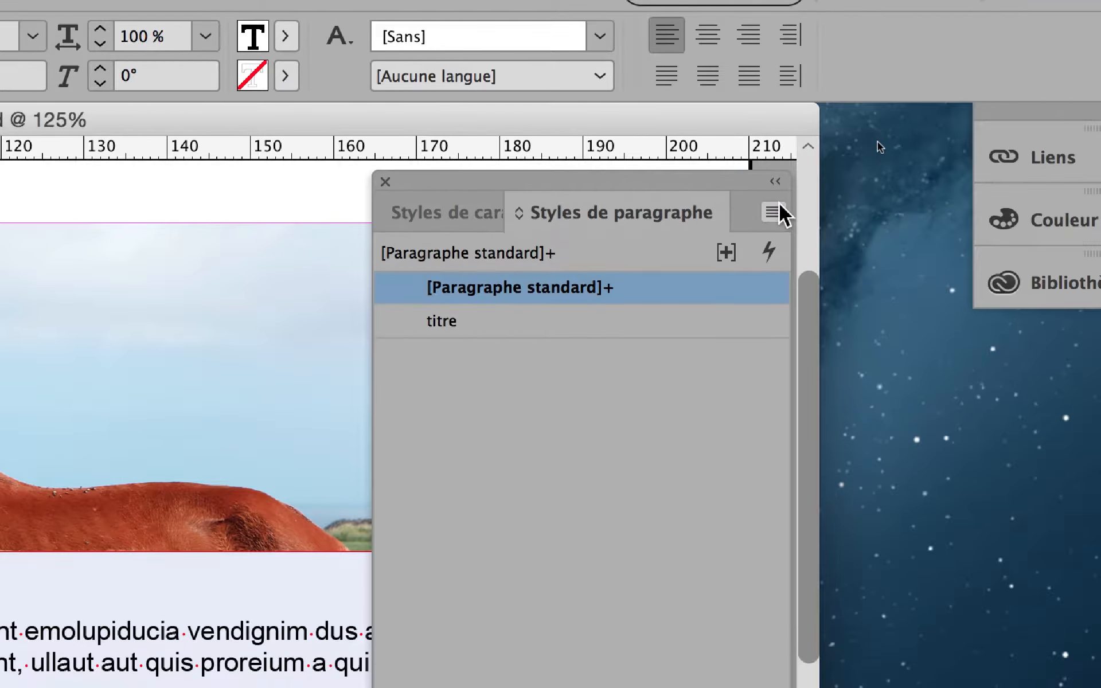
Create a paragraph style named "corps du texte (body)" from the first body paragraph's formatting and apply it to that paragraph
{"action": "left_click", "coordinate": [858, 212]}
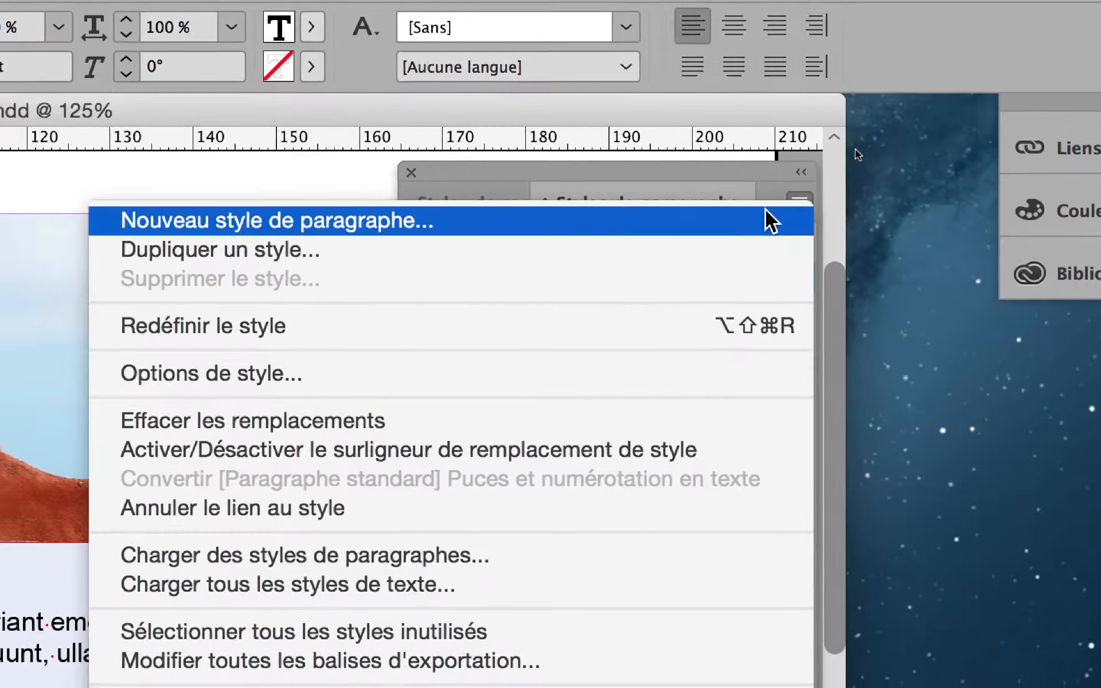
{"action": "left_click", "coordinate": [740, 226]}
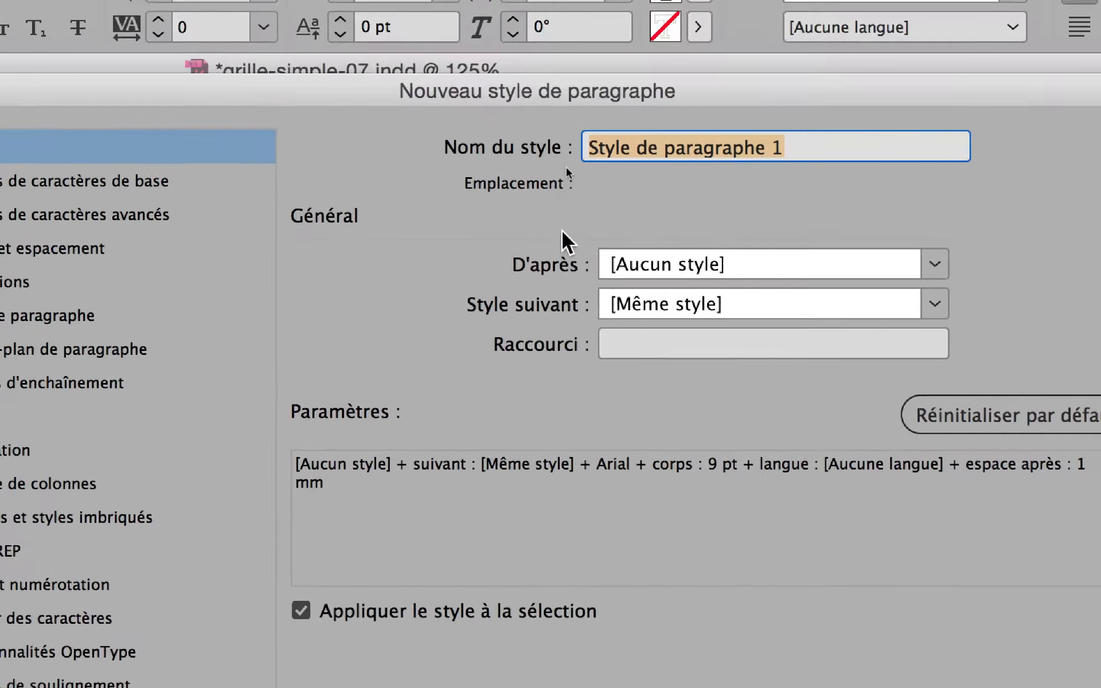
{"action": "type", "text": "corps du texte (body"}
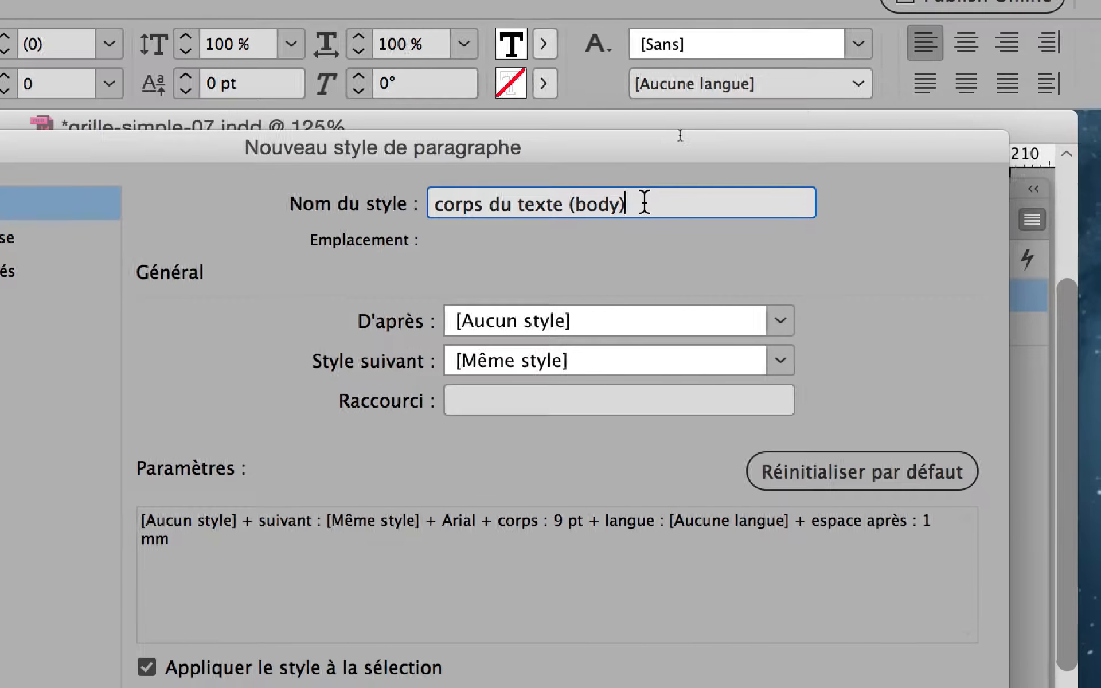
{"action": "left_click_drag", "start_coordinate": [782, 196], "coordinate": [542, 212]}
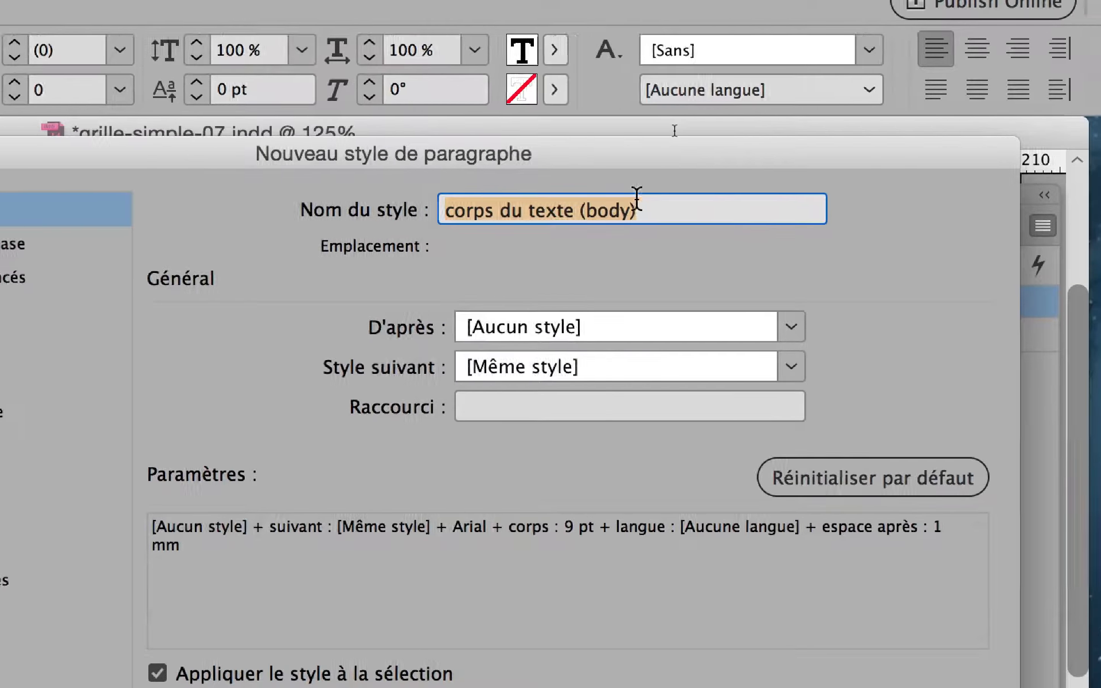
{"action": "left_click", "coordinate": [789, 189]}
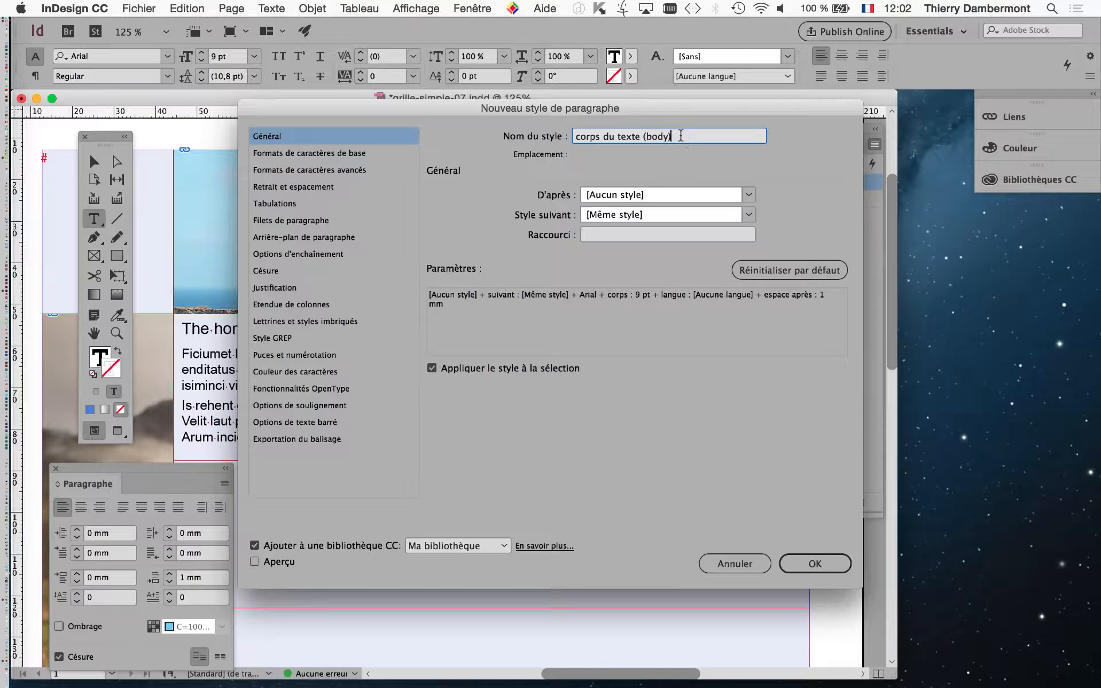
{"action": "left_click", "coordinate": [812, 563]}
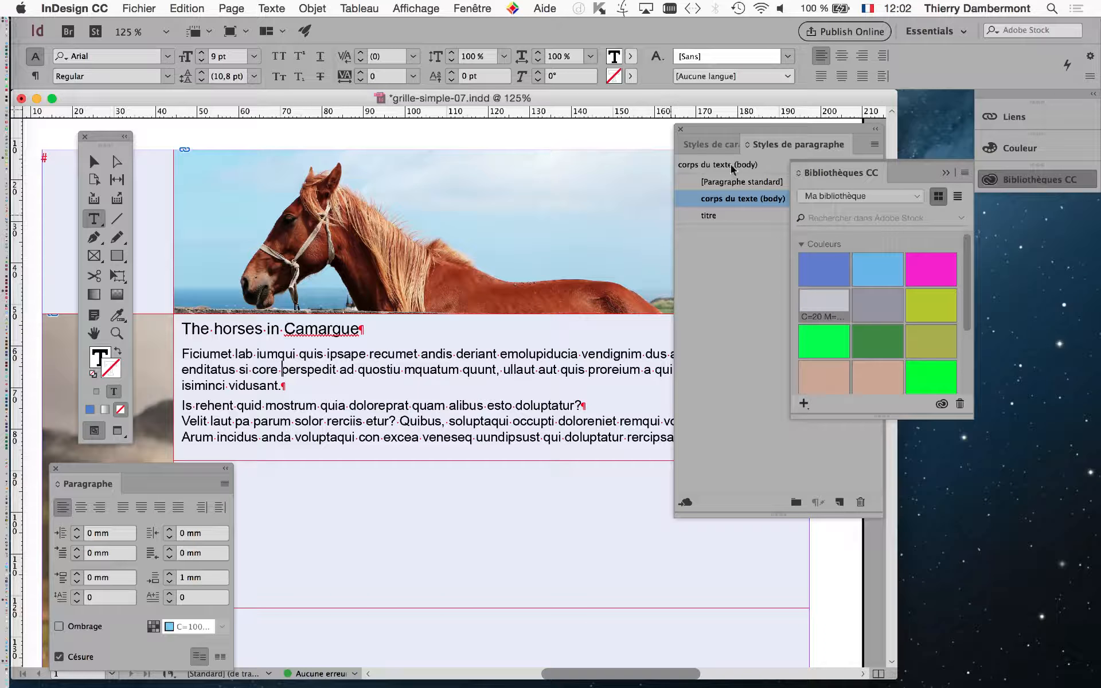
Collapse the CC Libraries panel and reposition the Paragraph Styles panel close to the start of the text
{"action": "left_click", "coordinate": [945, 172]}
{"action": "left_click_drag", "start_coordinate": [810, 137], "coordinate": [197, 187]}
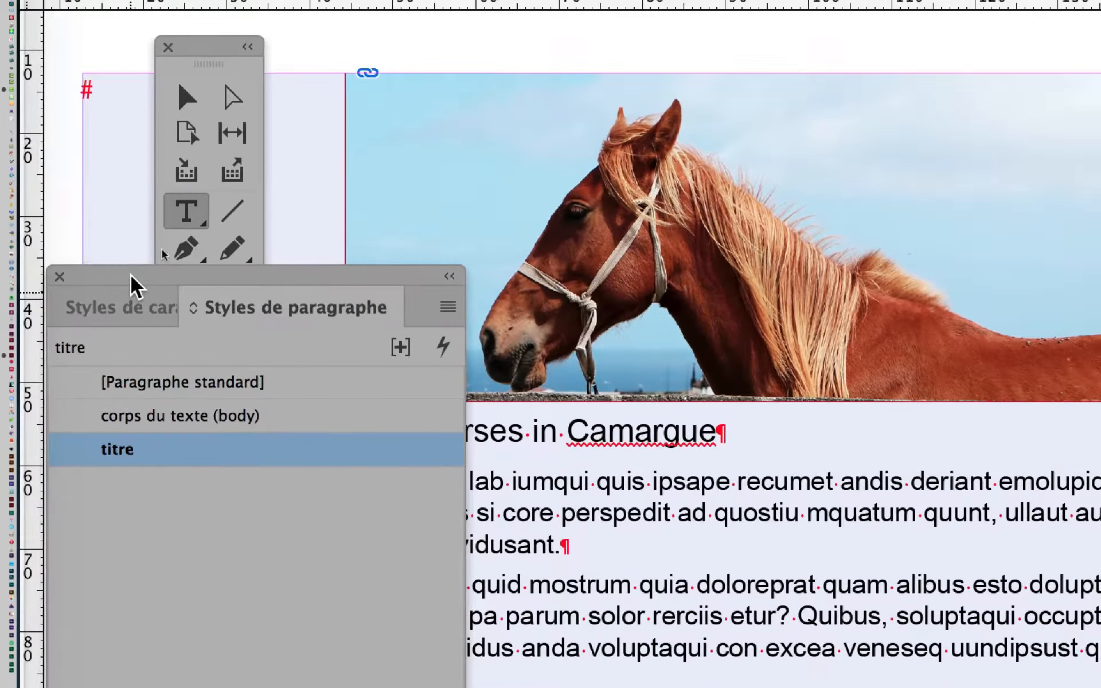
{"action": "left_click_drag", "start_coordinate": [135, 287], "coordinate": [361, 281]}
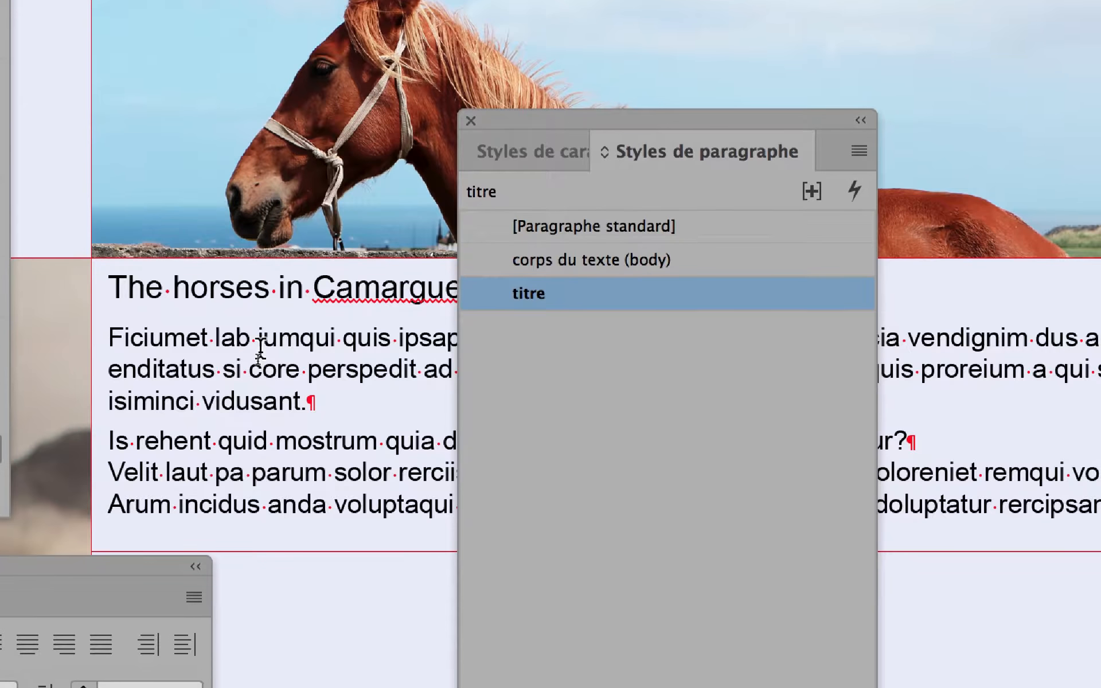
Place the text cursor alternately in the heading and the body text to check which paragraph style each one uses
{"action": "left_click", "coordinate": [69, 520]}
{"action": "left_click", "coordinate": [262, 326]}
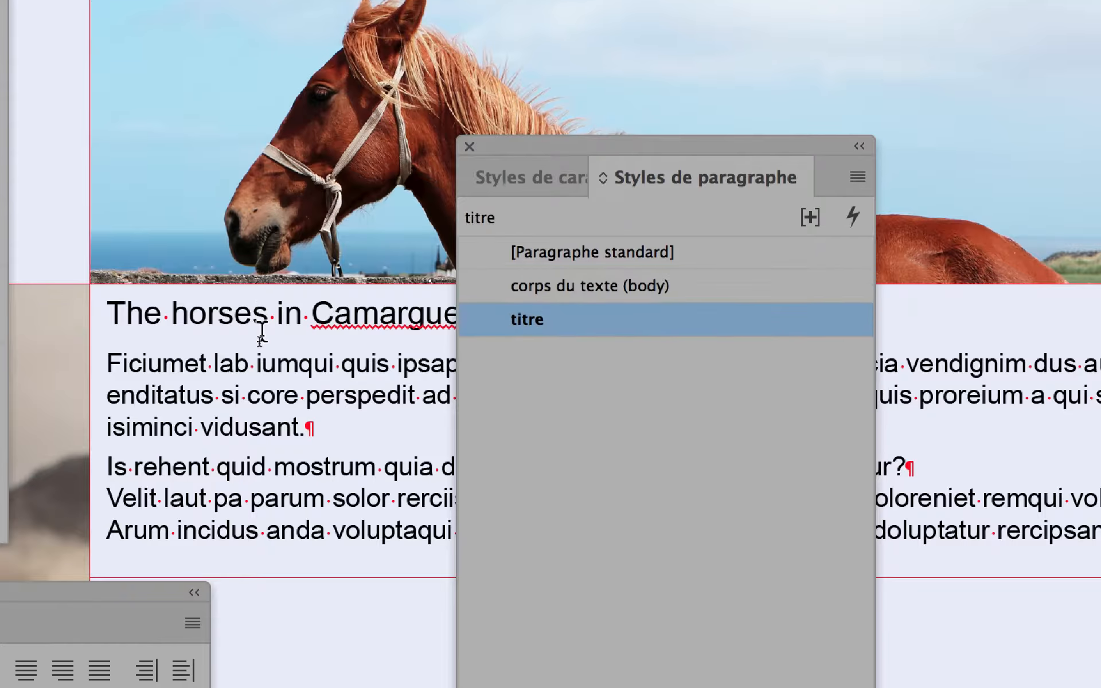
{"action": "left_click", "coordinate": [275, 409]}
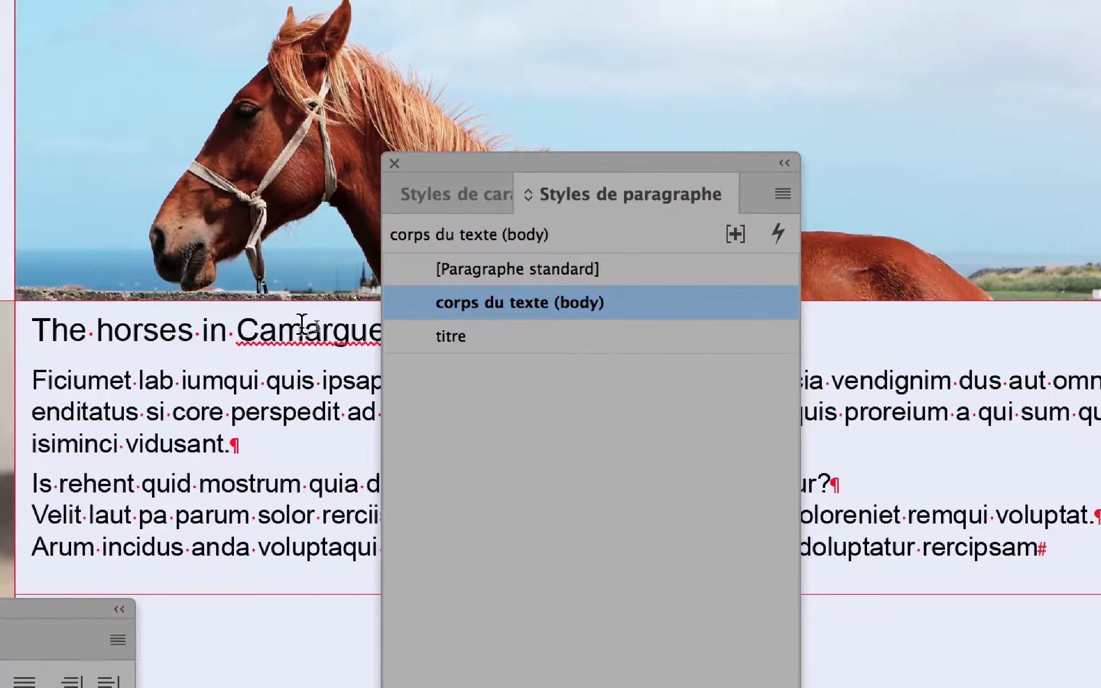
{"action": "left_click", "coordinate": [237, 314]}
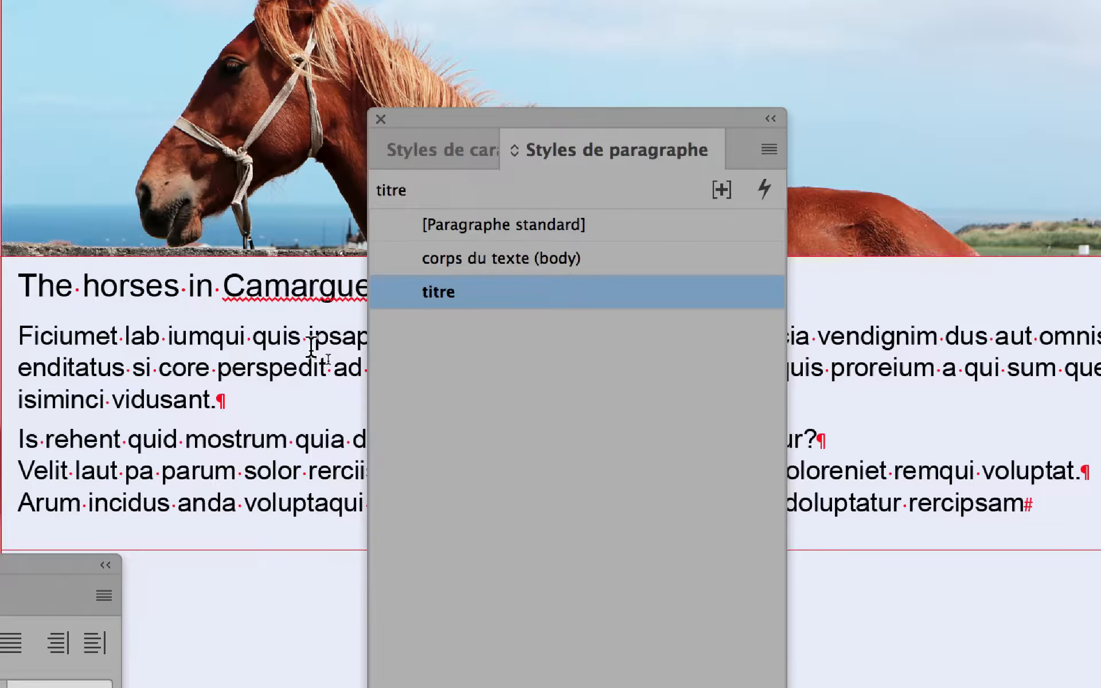
{"action": "left_click", "coordinate": [256, 402]}
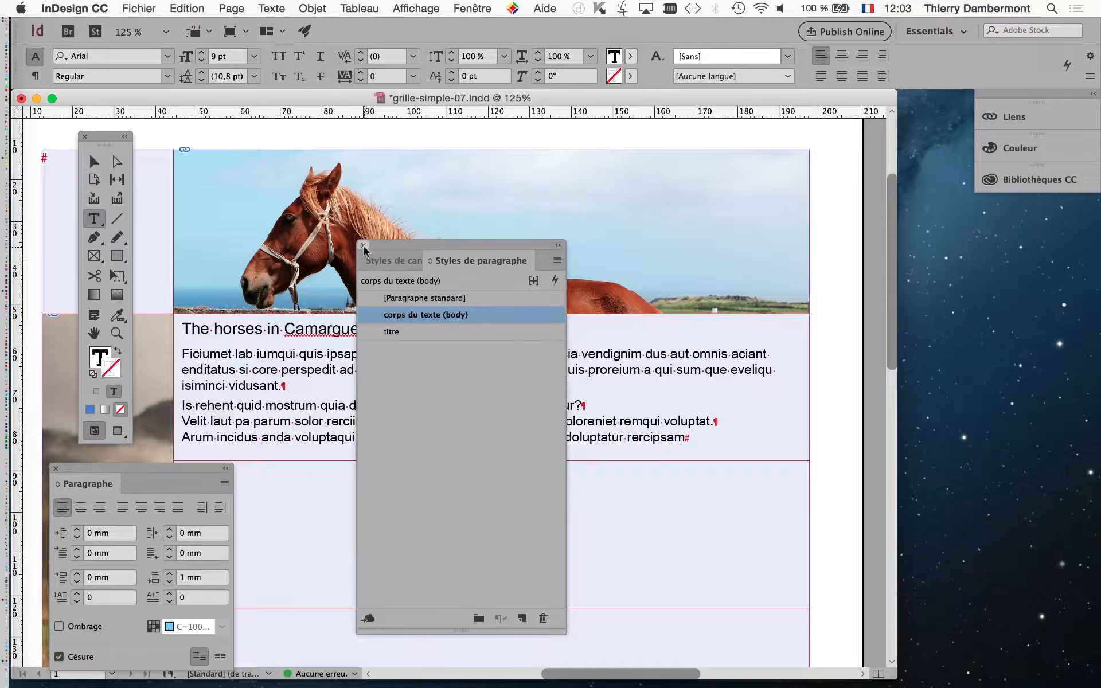
Close the Paragraph Styles panel and save a copy of the document as grille-simple-08.indd in the ID initiation JOUR 4 folder
{"action": "left_click", "coordinate": [399, 95]}
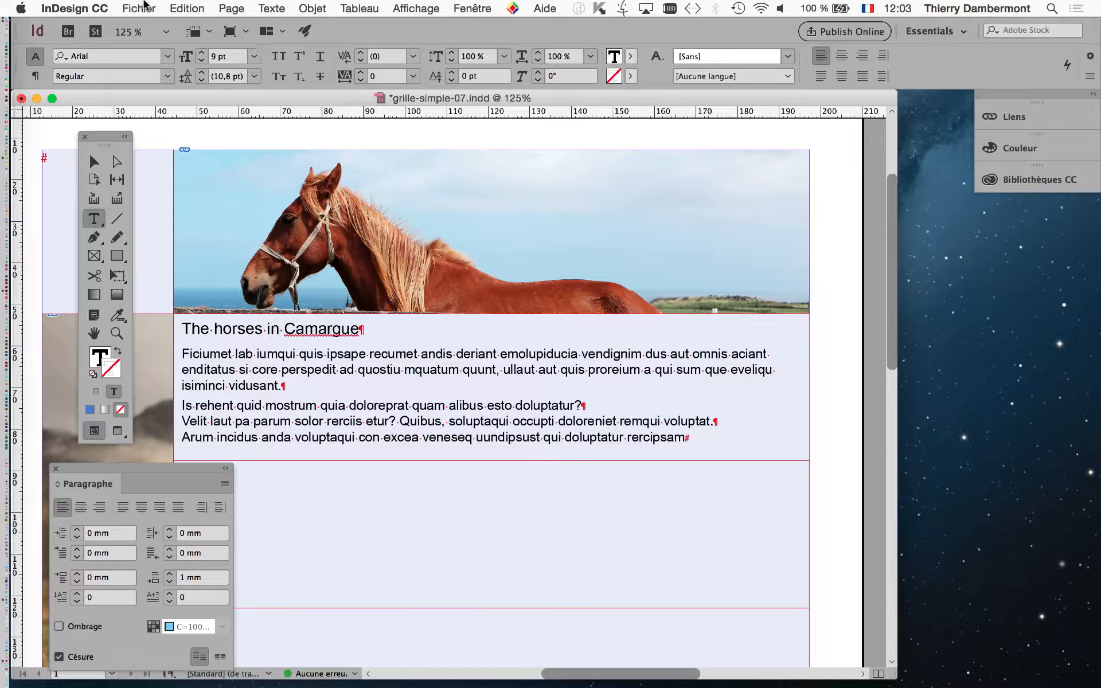
{"action": "left_click", "coordinate": [145, 7]}
{"action": "left_click", "coordinate": [177, 123]}
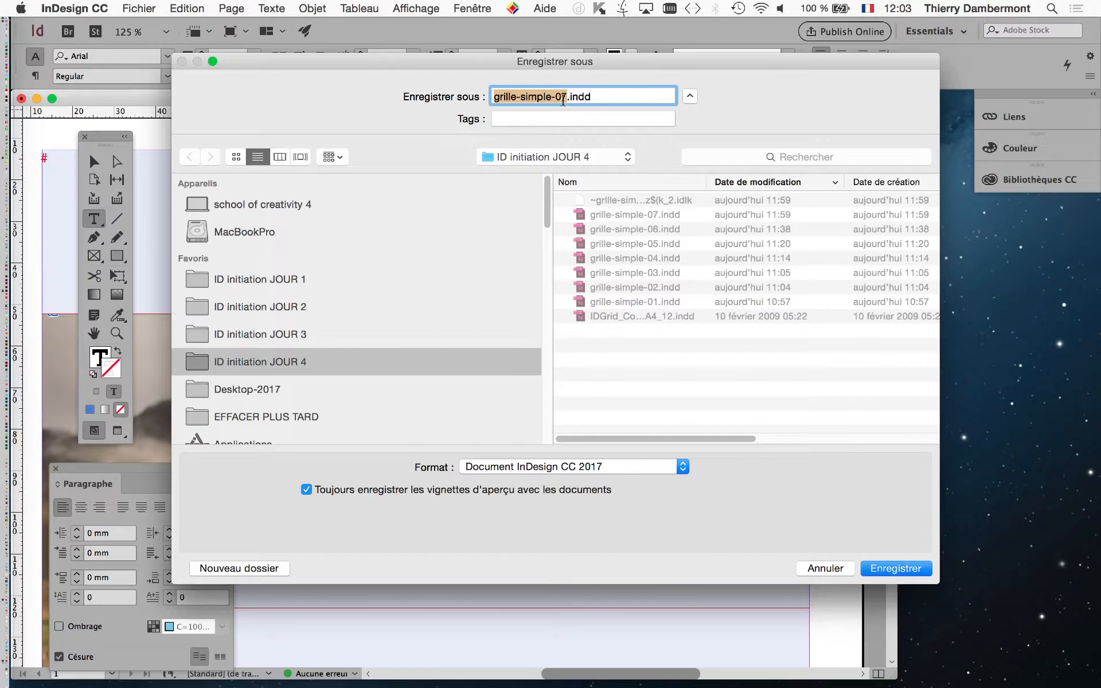
{"action": "left_click", "coordinate": [563, 97]}
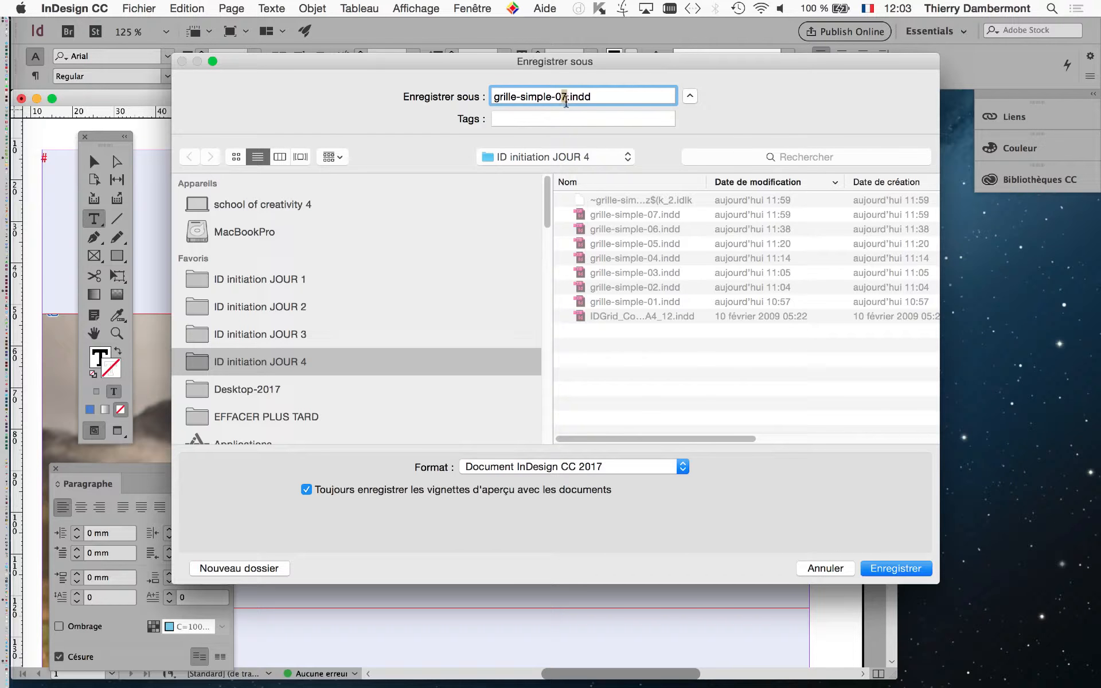
{"action": "left_click", "coordinate": [886, 566]}
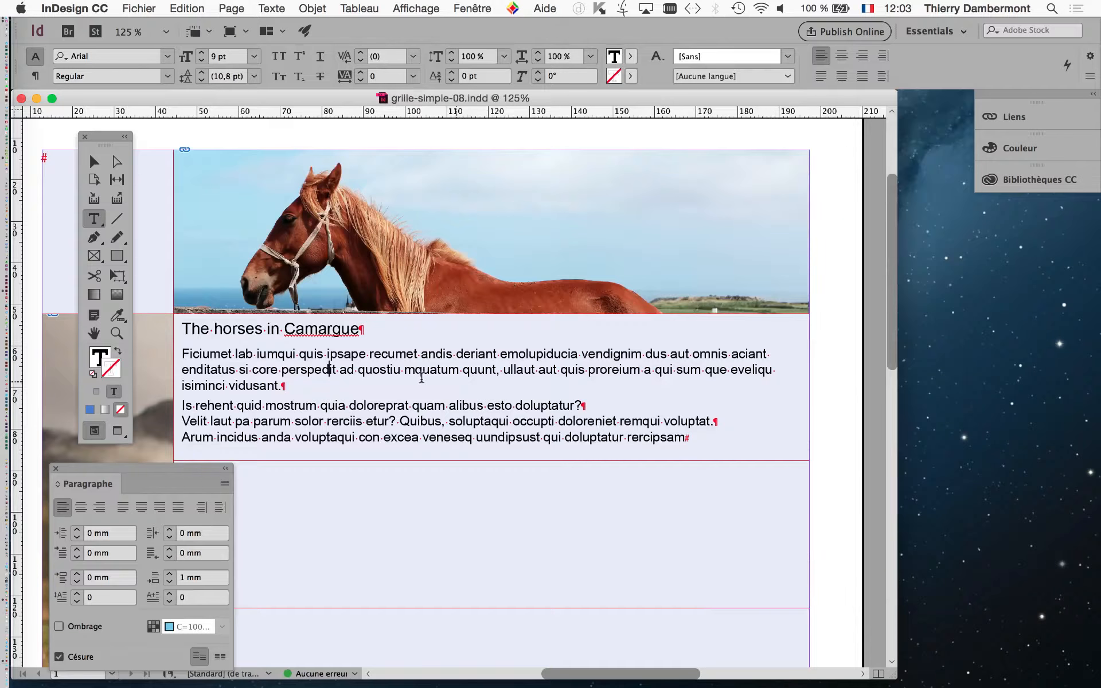